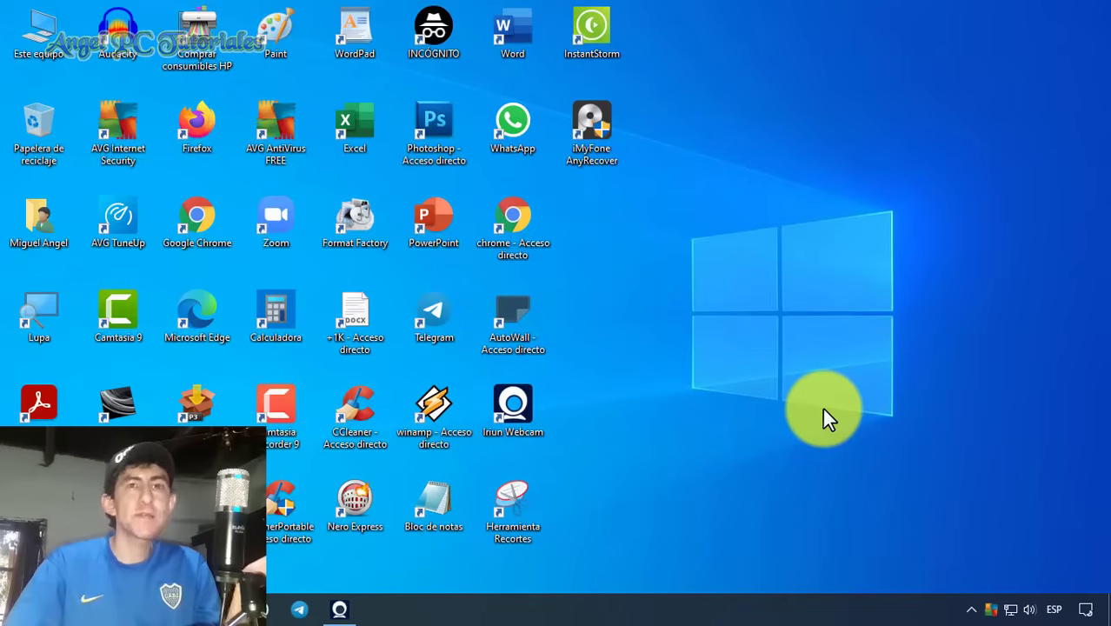
Try to open WhatsApp from its desktop shortcut and check the shortcut's available options.
{"action": "double_click", "coordinate": [516, 139]}
{"action": "left_click", "coordinate": [642, 279]}
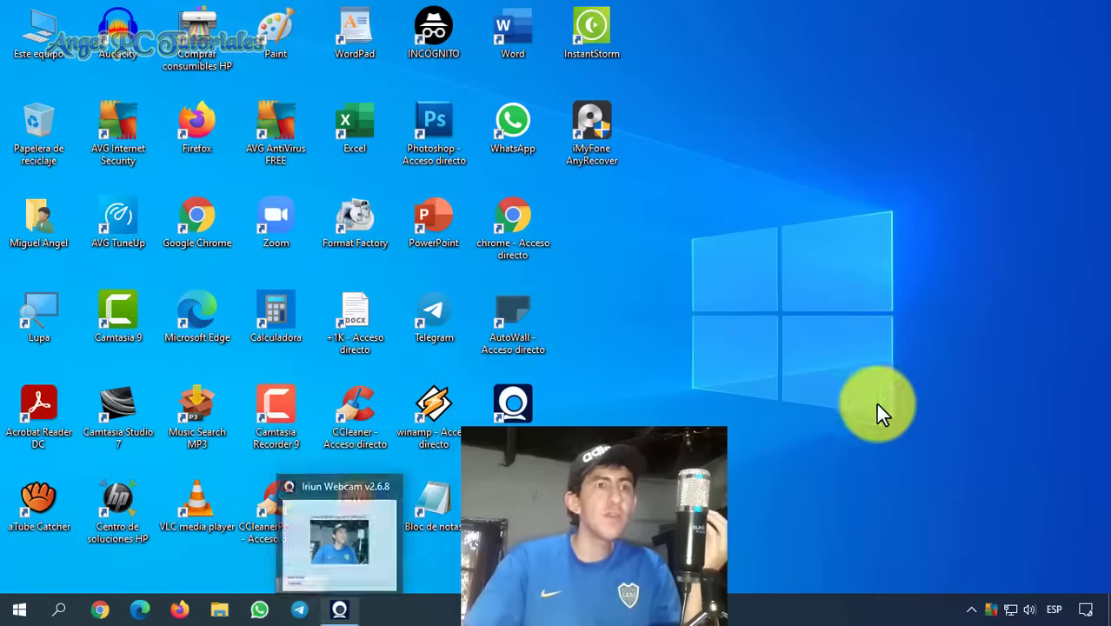
{"action": "left_click", "coordinate": [850, 403]}
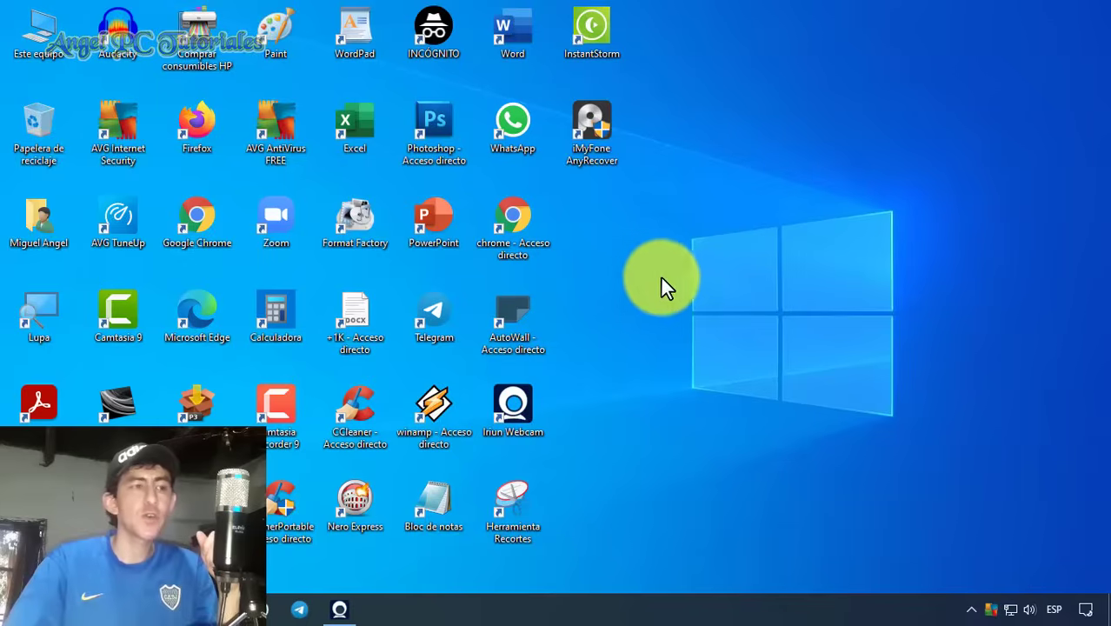
{"action": "right_click", "coordinate": [520, 136]}
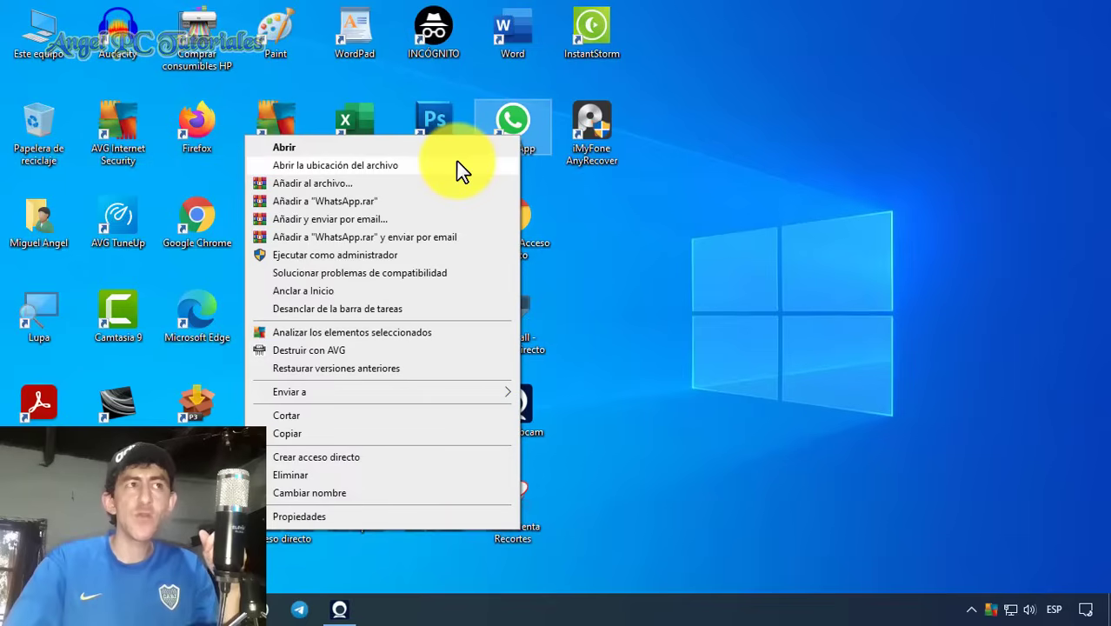
{"action": "left_click", "coordinate": [703, 297]}
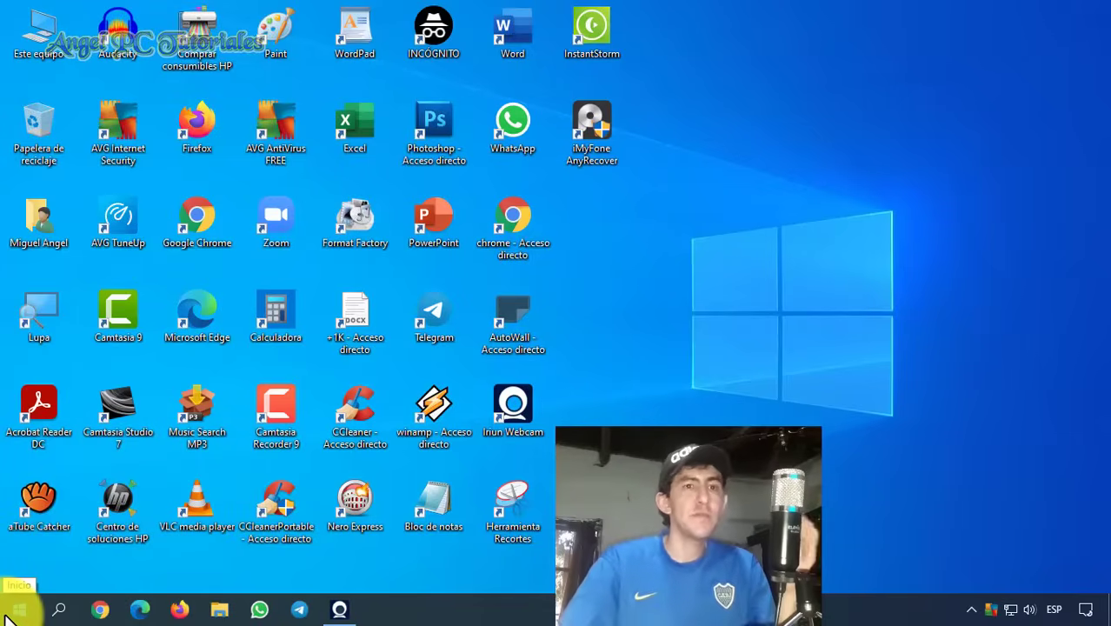
Find WhatsApp in the Start menu's application list and open its file location.
{"action": "left_click", "coordinate": [7, 617]}
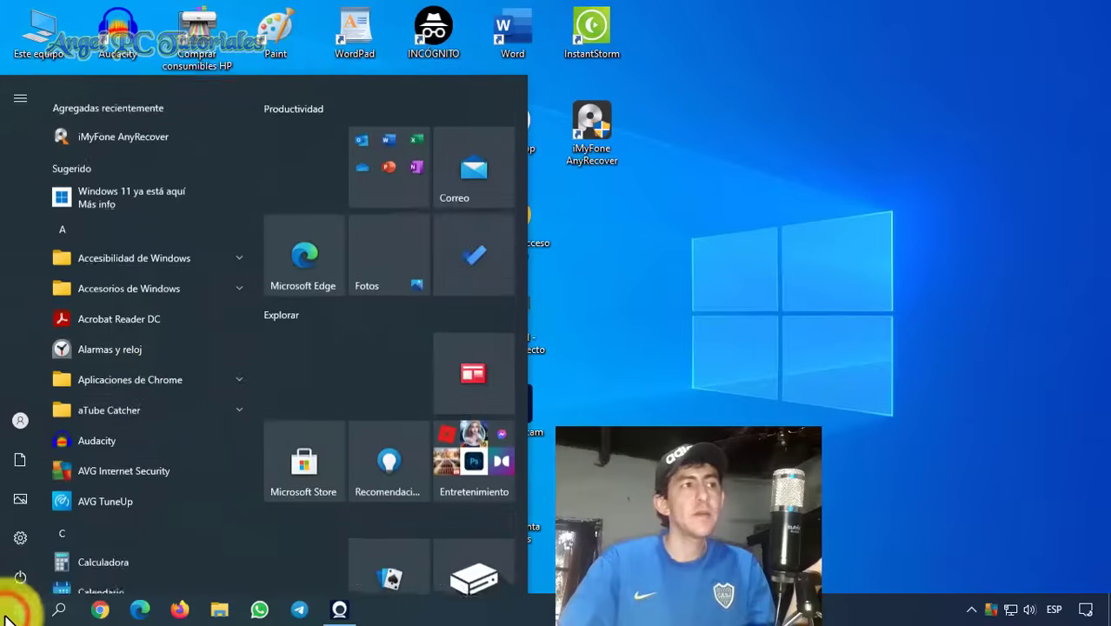
{"action": "scroll", "coordinate": [155, 373], "scroll_direction": "down", "scroll_amount": 3}
{"action": "scroll", "coordinate": [156, 366], "scroll_direction": "down", "scroll_amount": 15}
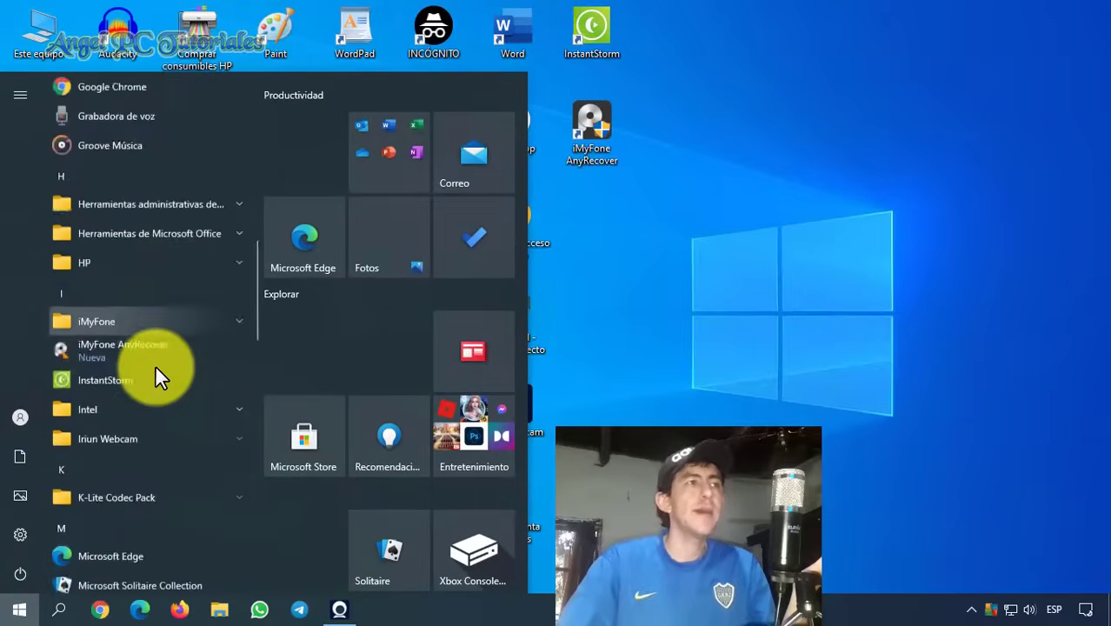
{"action": "scroll", "coordinate": [155, 364], "scroll_direction": "down", "scroll_amount": 5}
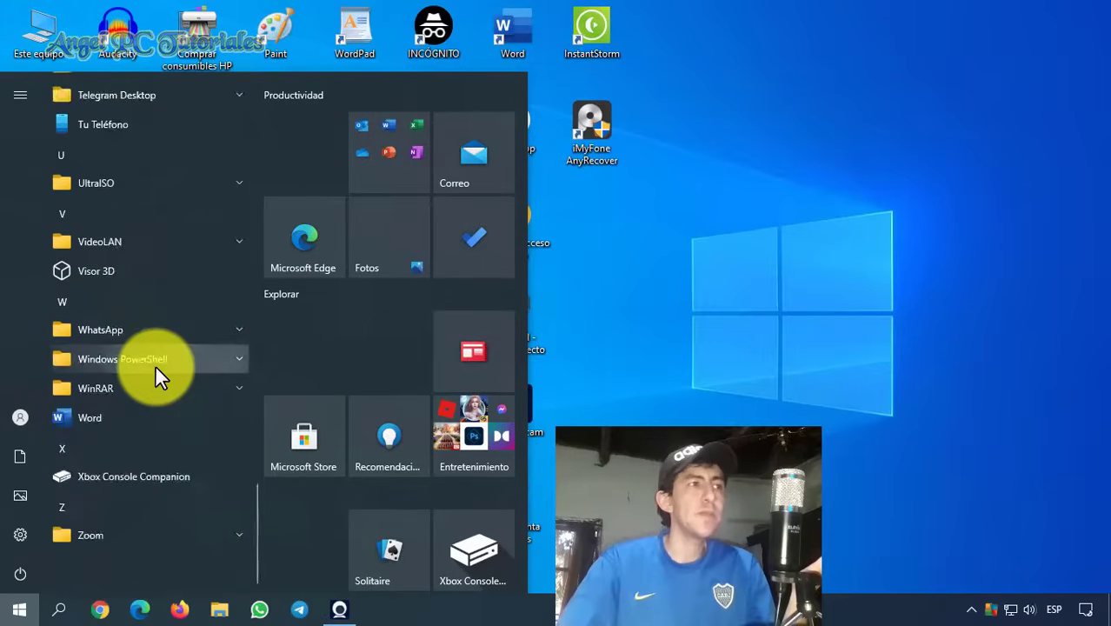
{"action": "left_click", "coordinate": [189, 329]}
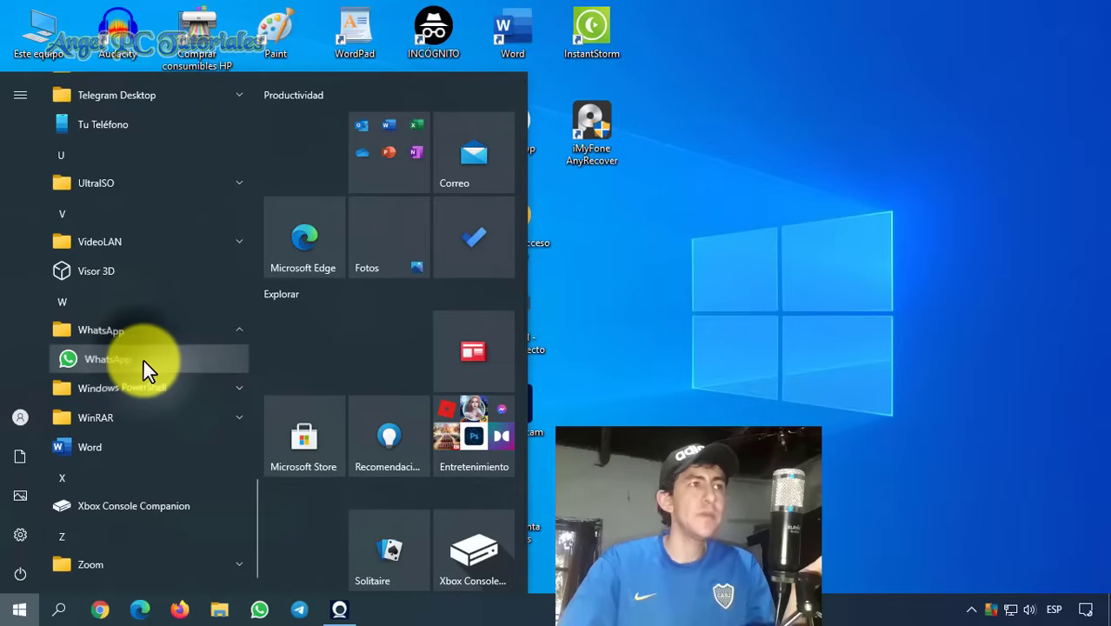
{"action": "right_click", "coordinate": [143, 360]}
{"action": "mouse_move", "coordinate": [278, 405]}
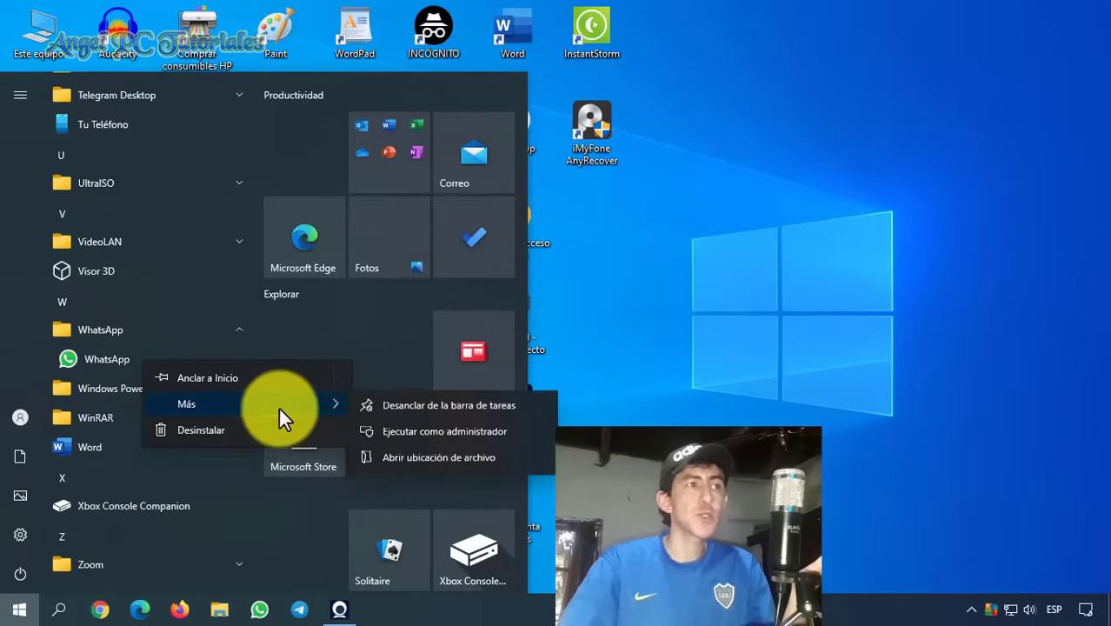
{"action": "left_click", "coordinate": [441, 461]}
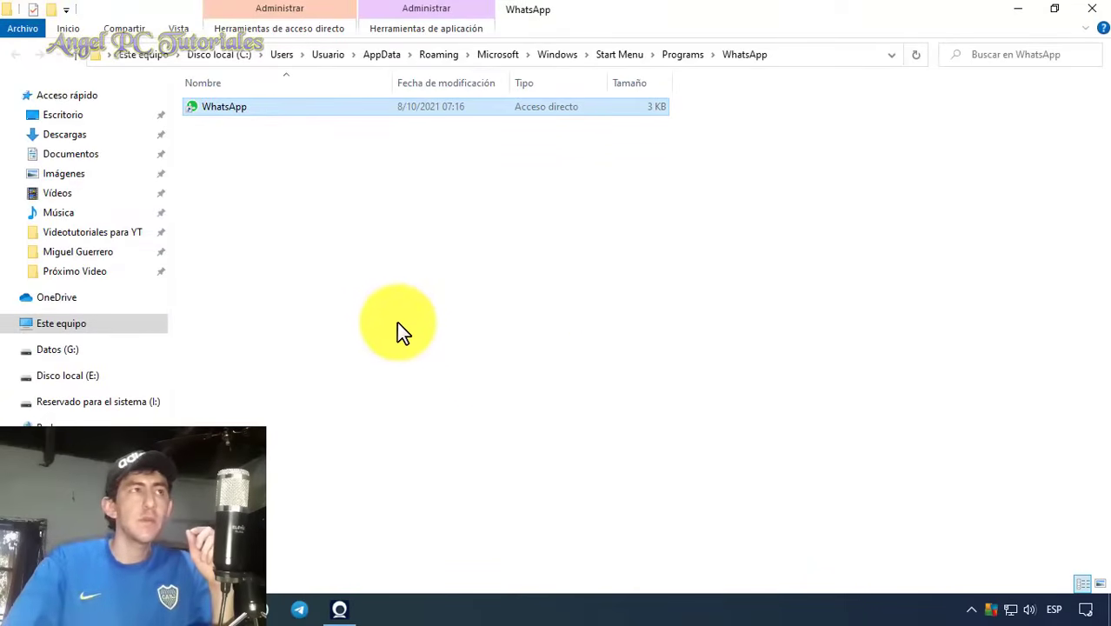
Go to the file location the WhatsApp shortcut points to and open the app-2.2134.10 folder there.
{"action": "right_click", "coordinate": [234, 109]}
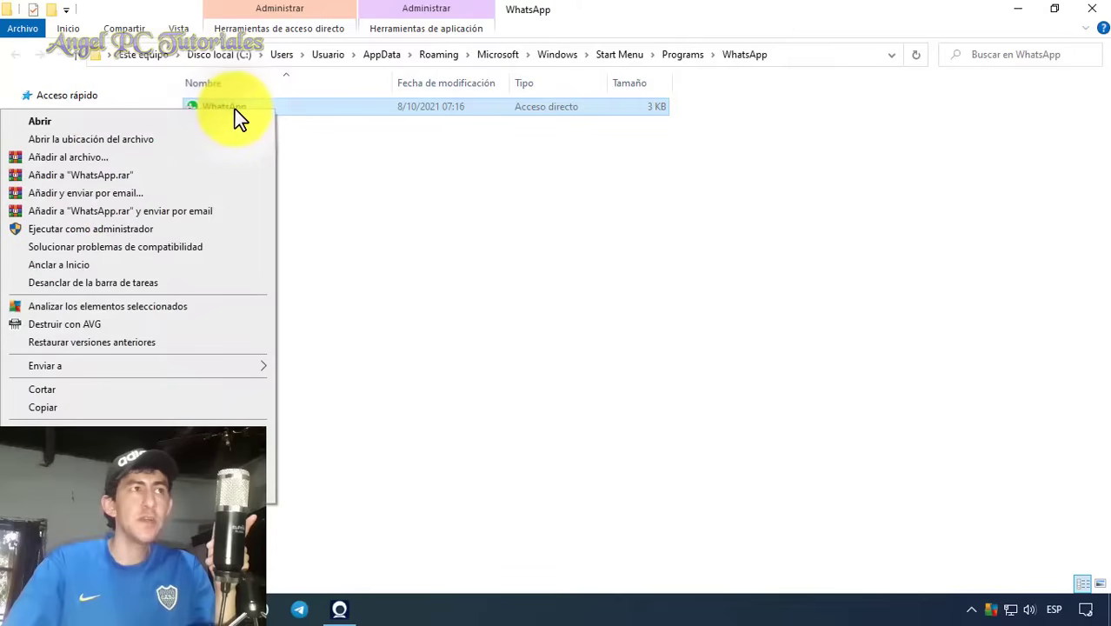
{"action": "left_click", "coordinate": [181, 137]}
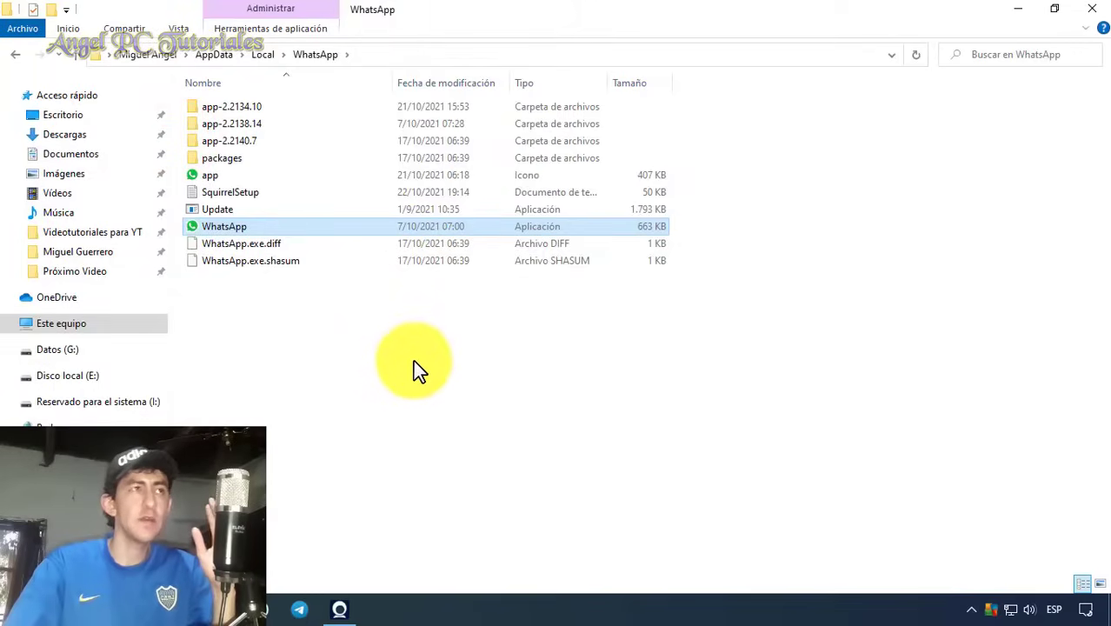
{"action": "left_click", "coordinate": [355, 330]}
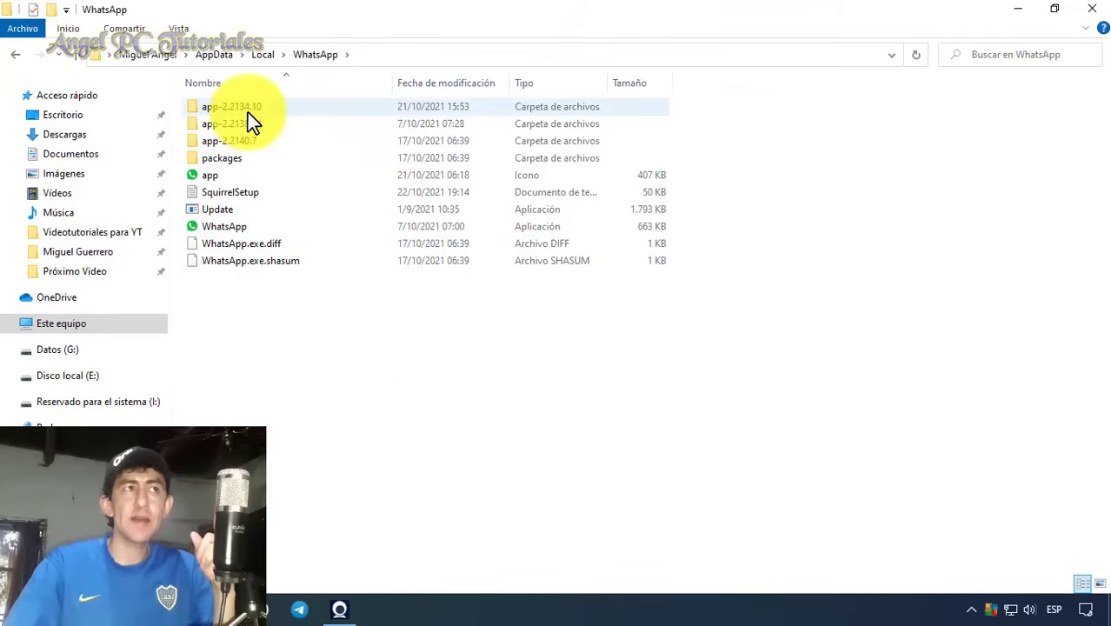
{"action": "mouse_move", "coordinate": [266, 111]}
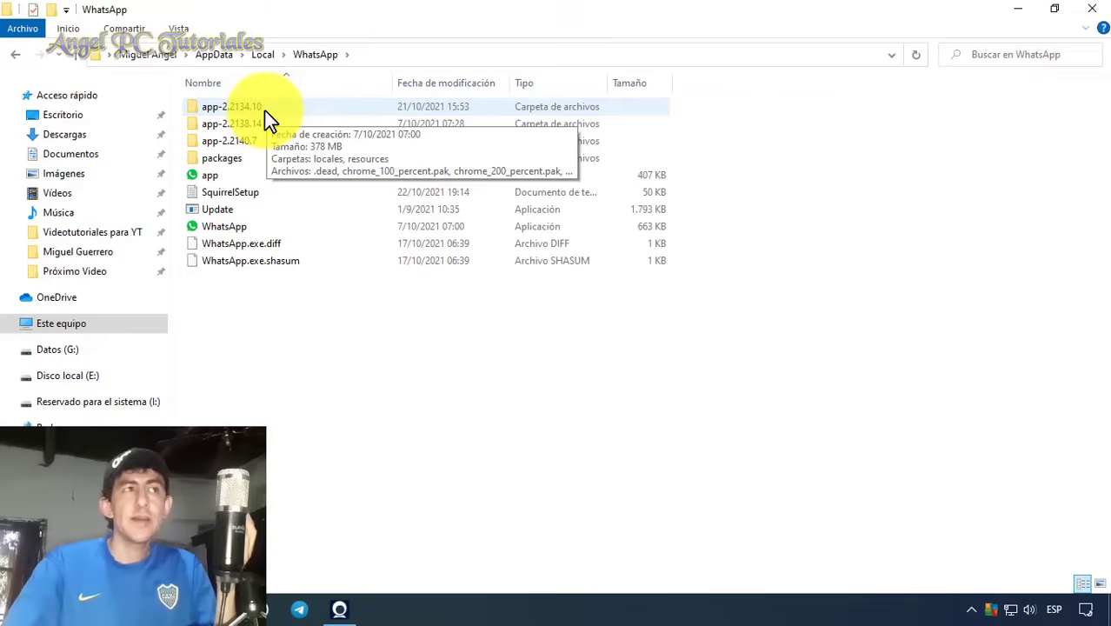
{"action": "double_click", "coordinate": [235, 106]}
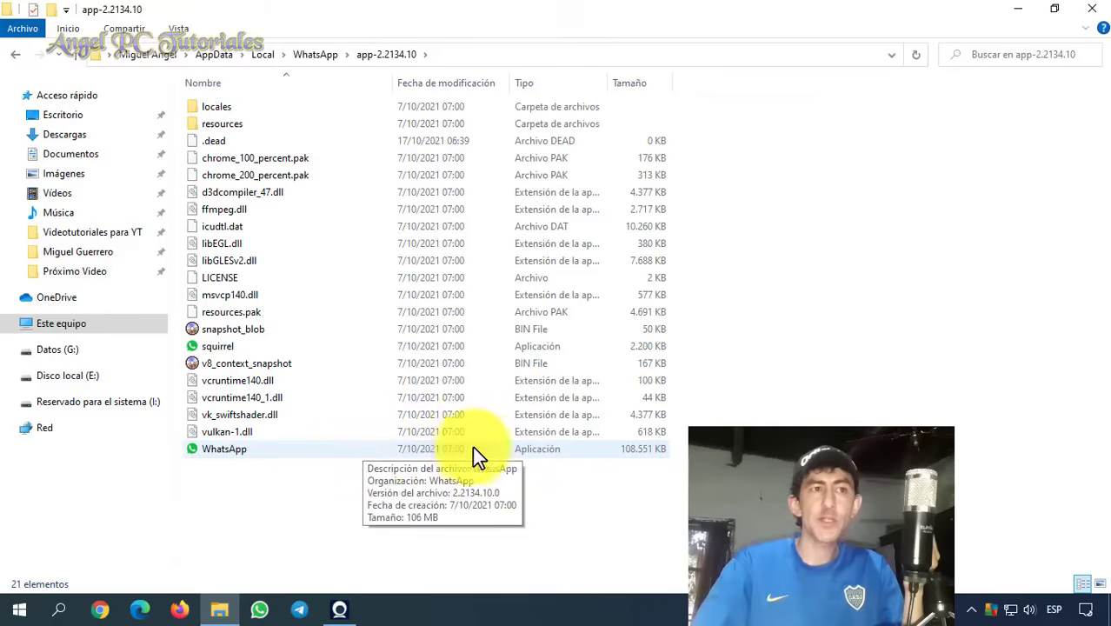
Test the WhatsApp application in the app-2.2134.10 folder by running it, and close it again.
{"action": "left_click", "coordinate": [272, 449]}
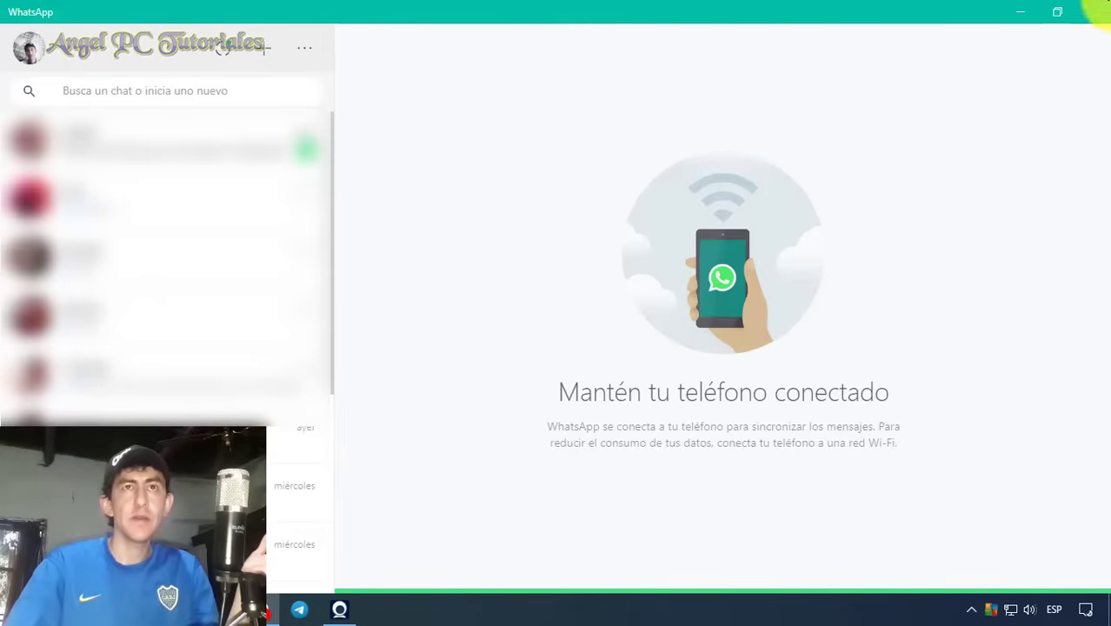
{"action": "left_click", "coordinate": [1100, 13]}
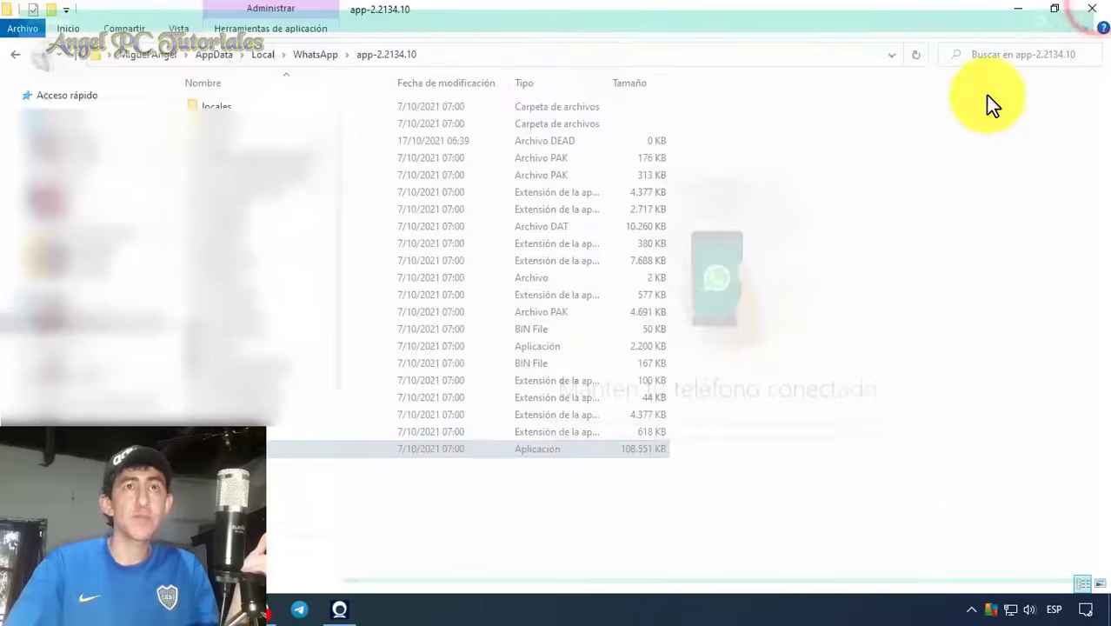
{"action": "left_click", "coordinate": [557, 511]}
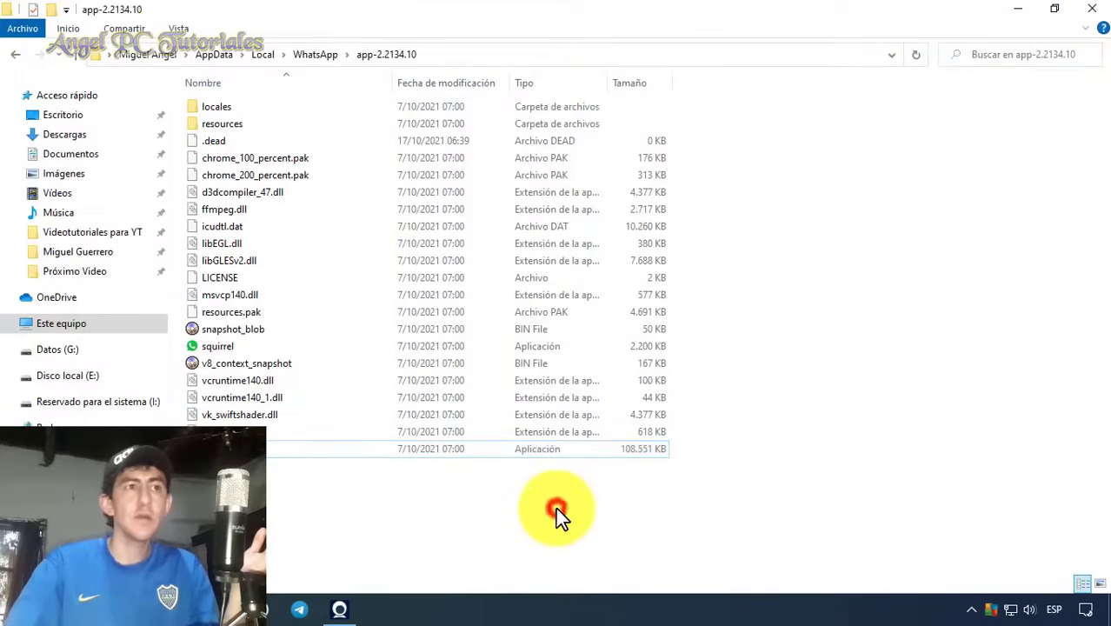
Delete the old WhatsApp shortcut from the desktop and unpin WhatsApp from the taskbar.
{"action": "left_click", "coordinate": [1023, 12]}
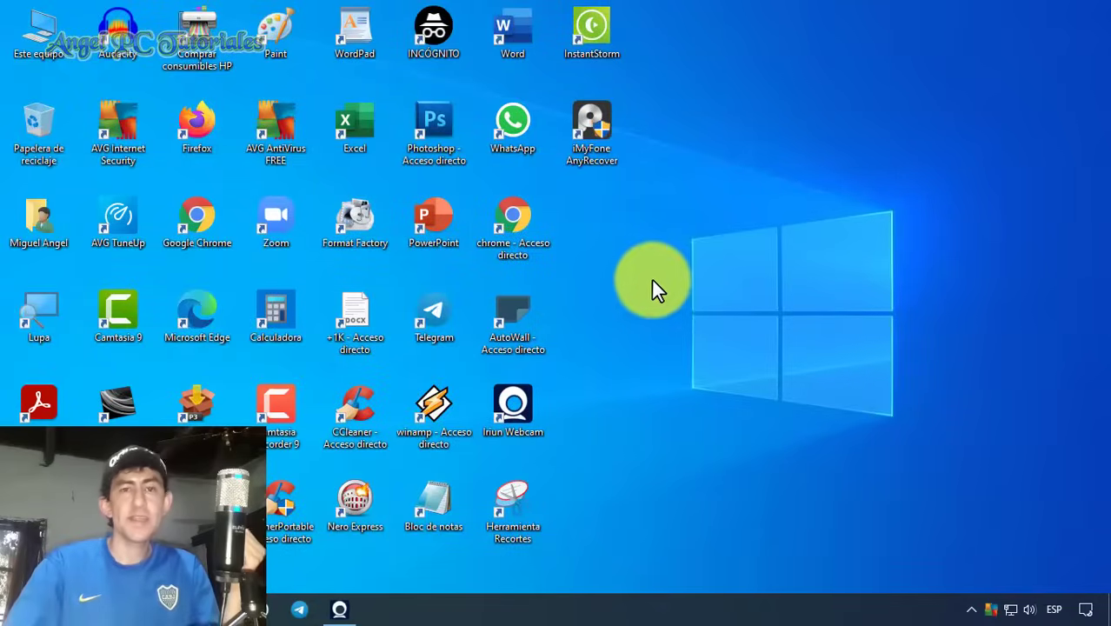
{"action": "right_click", "coordinate": [515, 139]}
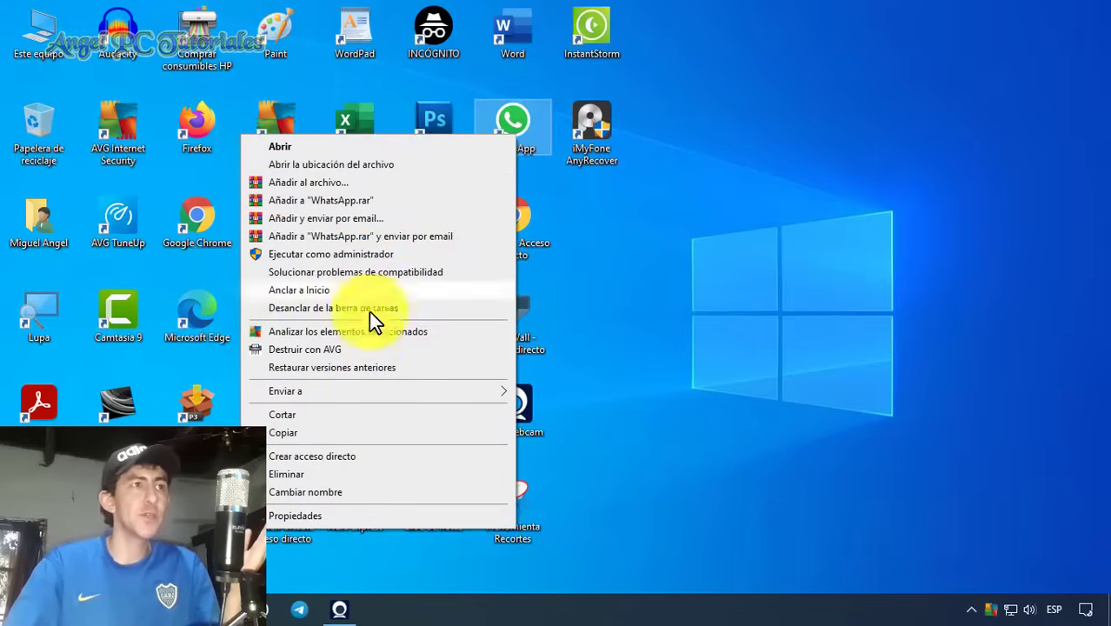
{"action": "left_click", "coordinate": [369, 470]}
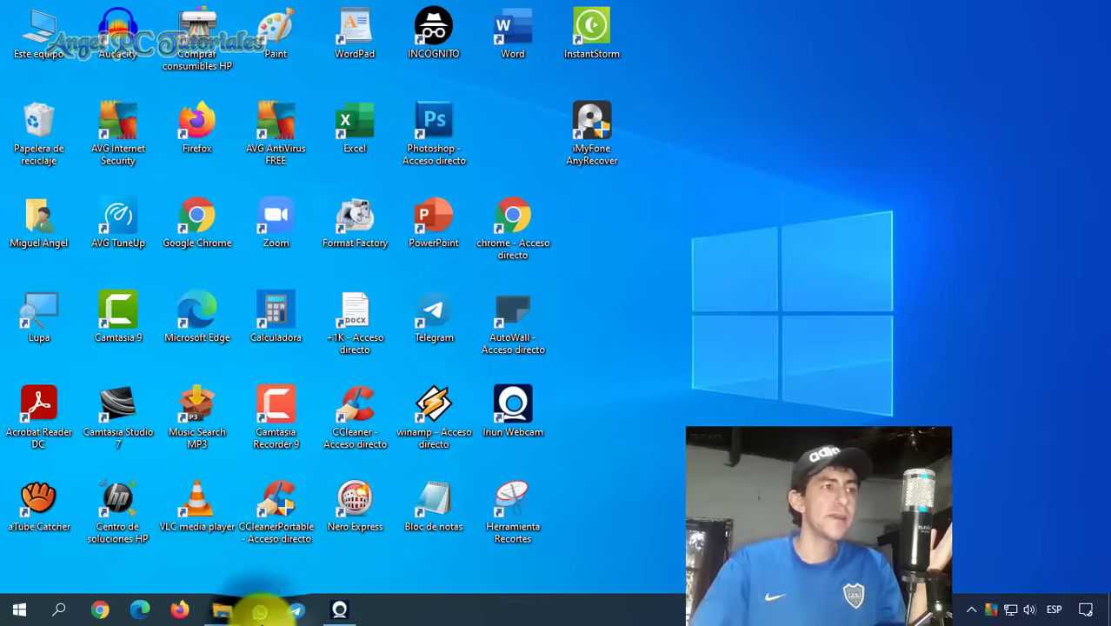
{"action": "right_click", "coordinate": [259, 611]}
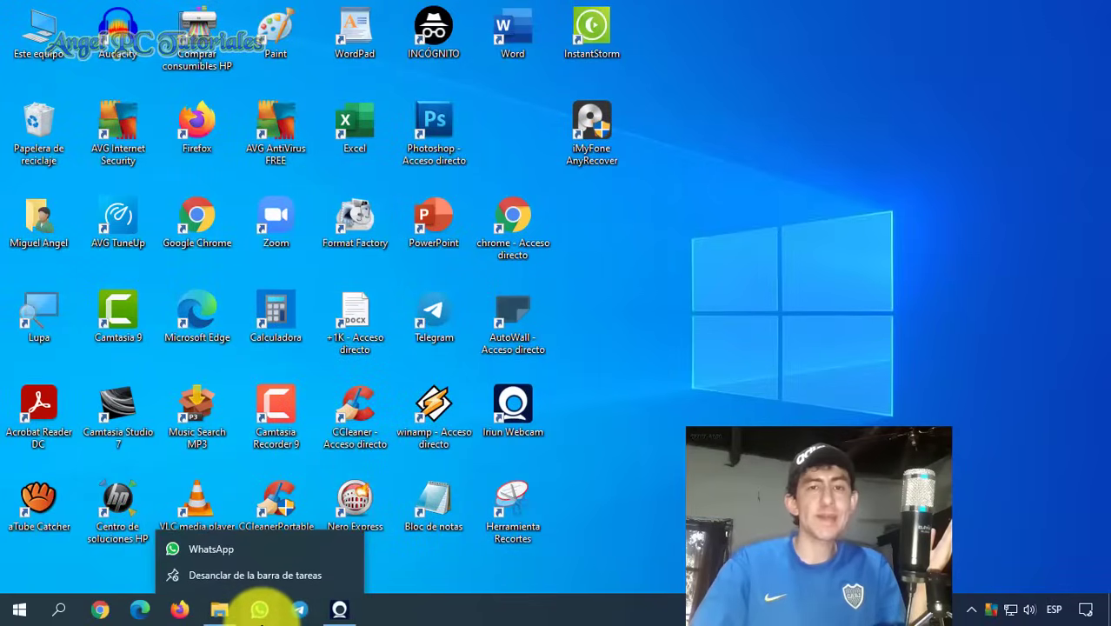
{"action": "left_click", "coordinate": [263, 574]}
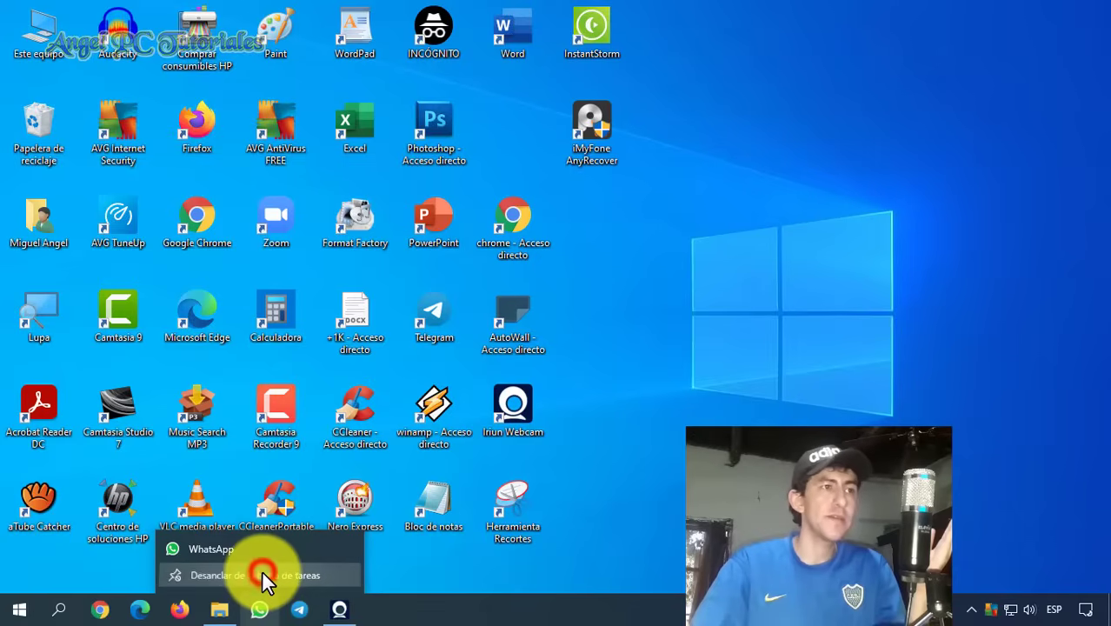
{"action": "left_click", "coordinate": [762, 393]}
Create a desktop shortcut to the WhatsApp application in the app-2.2134.10 folder and close the folder window.
{"action": "left_click", "coordinate": [216, 608]}
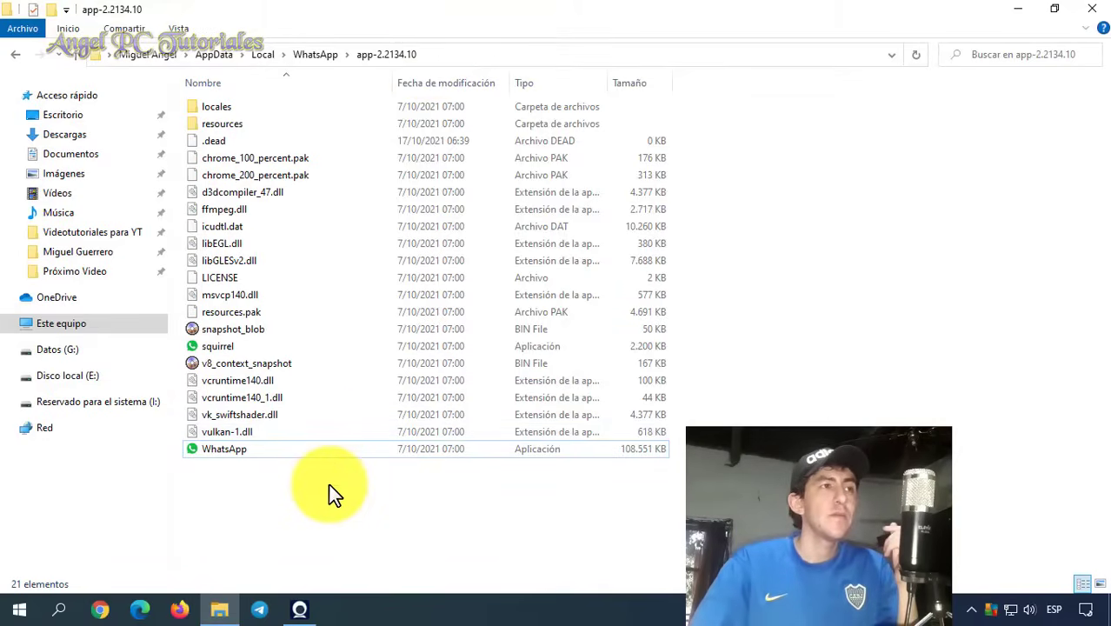
{"action": "left_click", "coordinate": [223, 449]}
{"action": "right_click", "coordinate": [223, 450]}
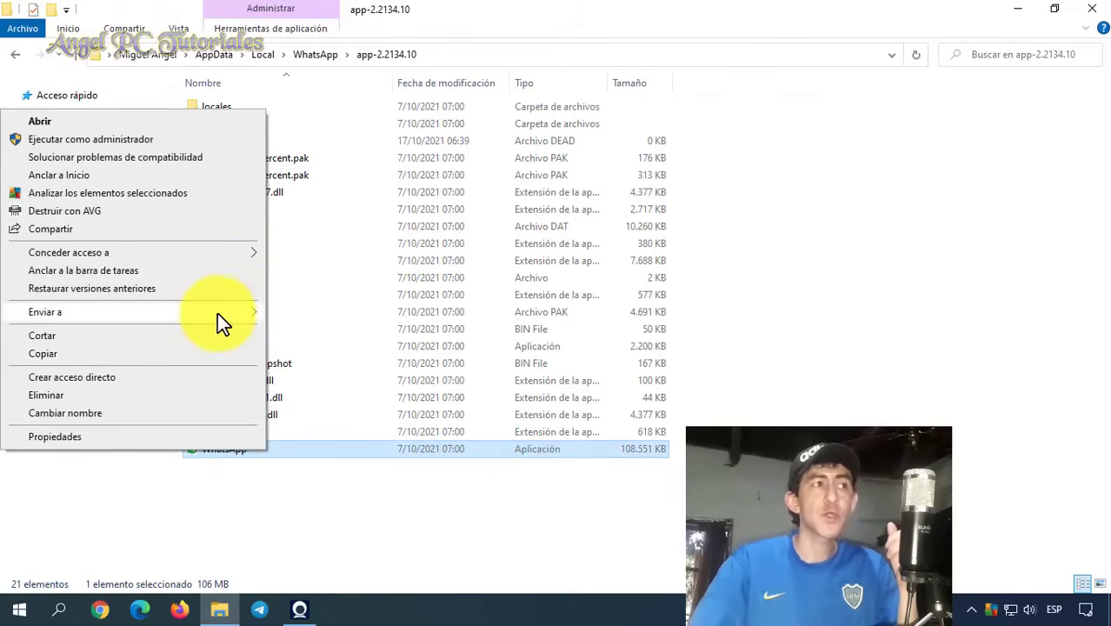
{"action": "mouse_move", "coordinate": [217, 312]}
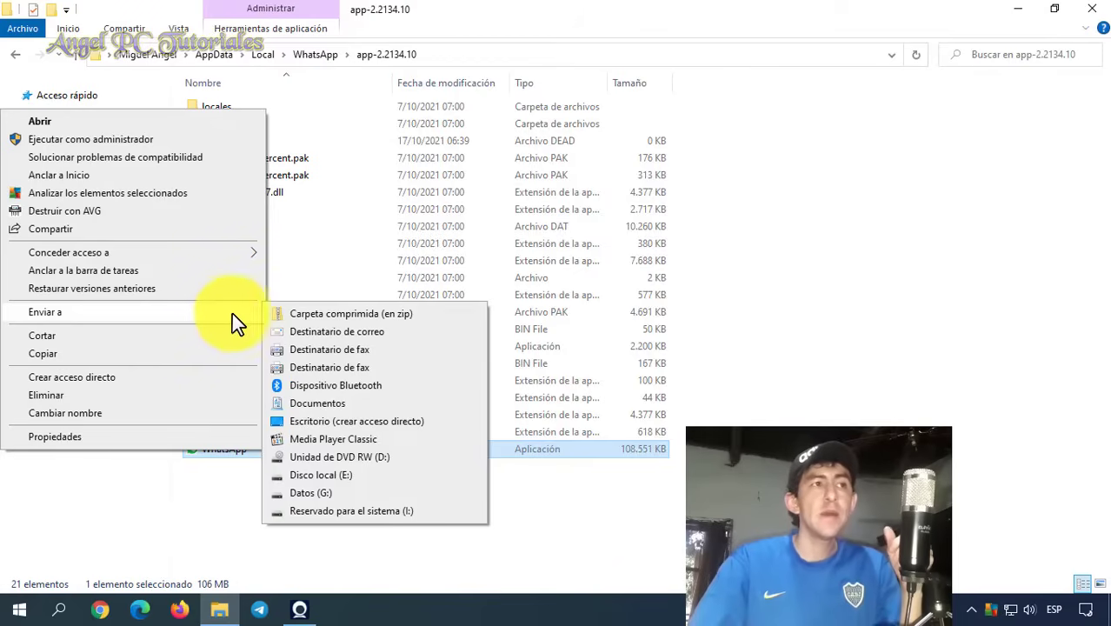
{"action": "left_click", "coordinate": [368, 419]}
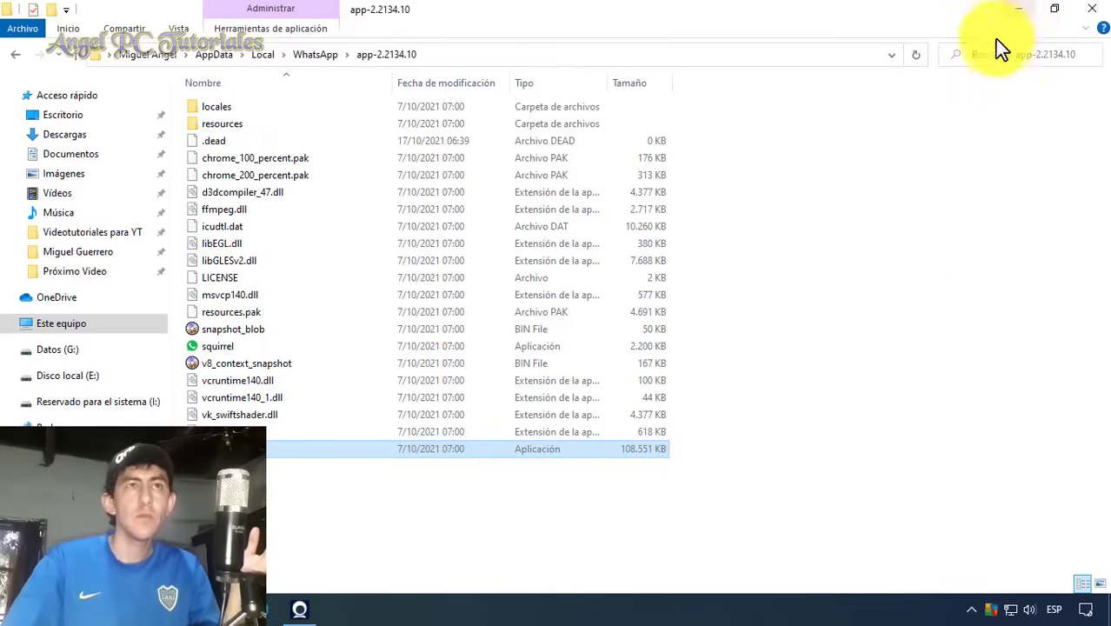
{"action": "left_click", "coordinate": [1091, 8]}
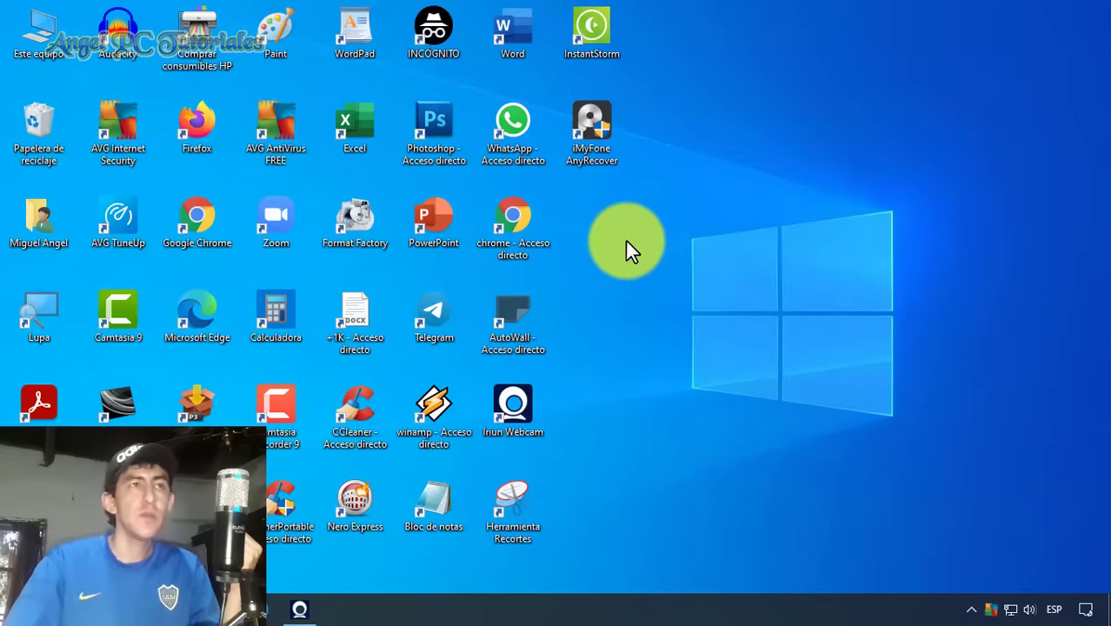
Pin the new WhatsApp desktop shortcut to the taskbar and place it between File Explorer and Telegram.
{"action": "right_click", "coordinate": [517, 129]}
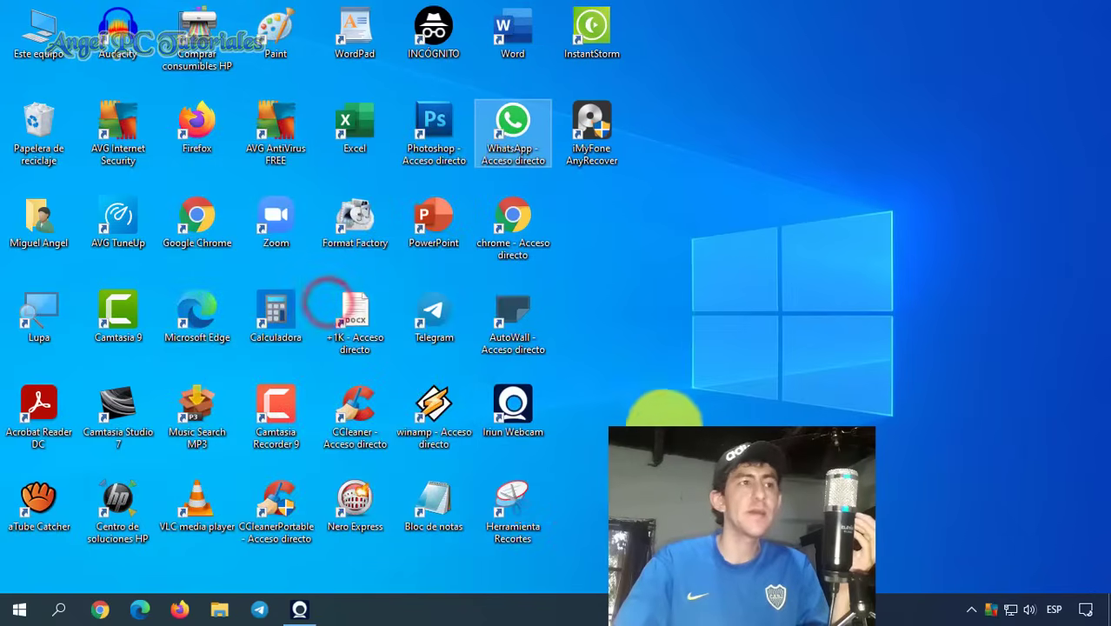
{"action": "left_click", "coordinate": [695, 430]}
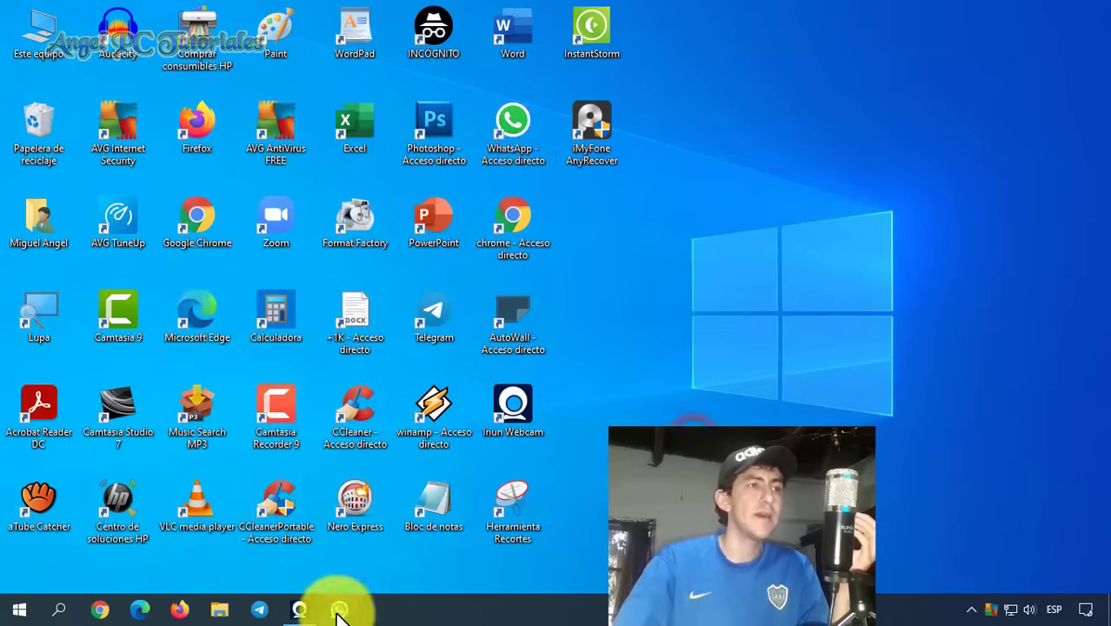
{"action": "left_click_drag", "start_coordinate": [338, 613], "coordinate": [261, 615]}
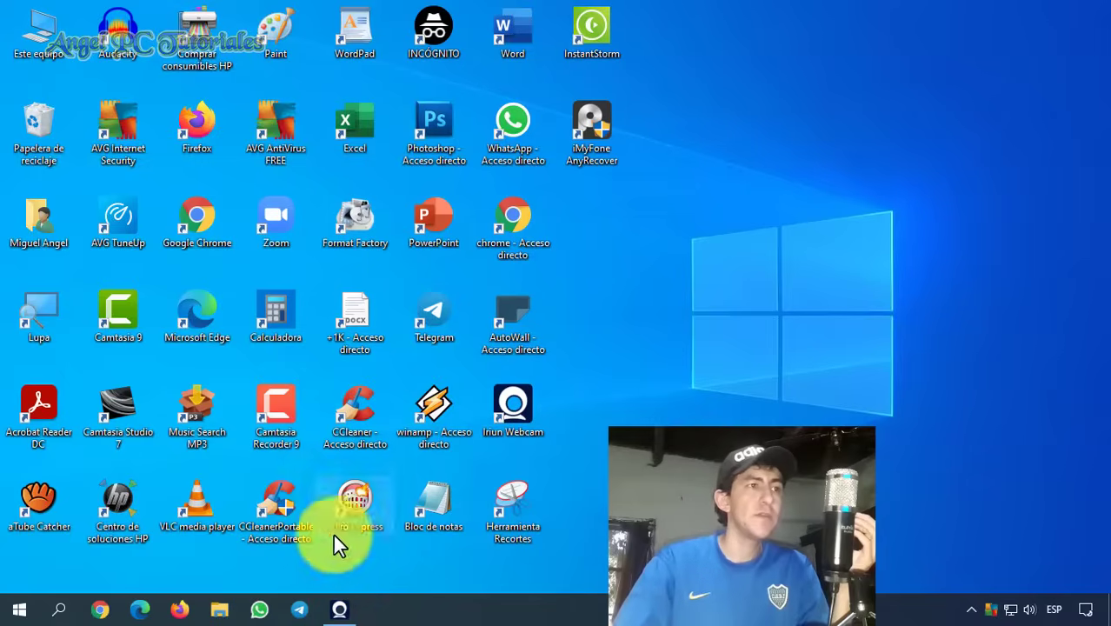